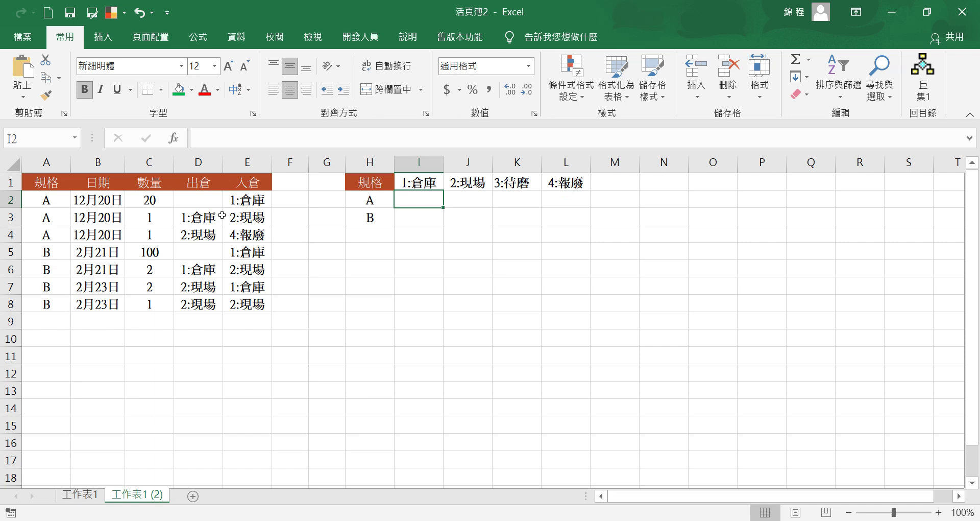
Start a SUMIFS formula in cell I2 through its function arguments, with C2:C8 as the sum range.
text(=S)
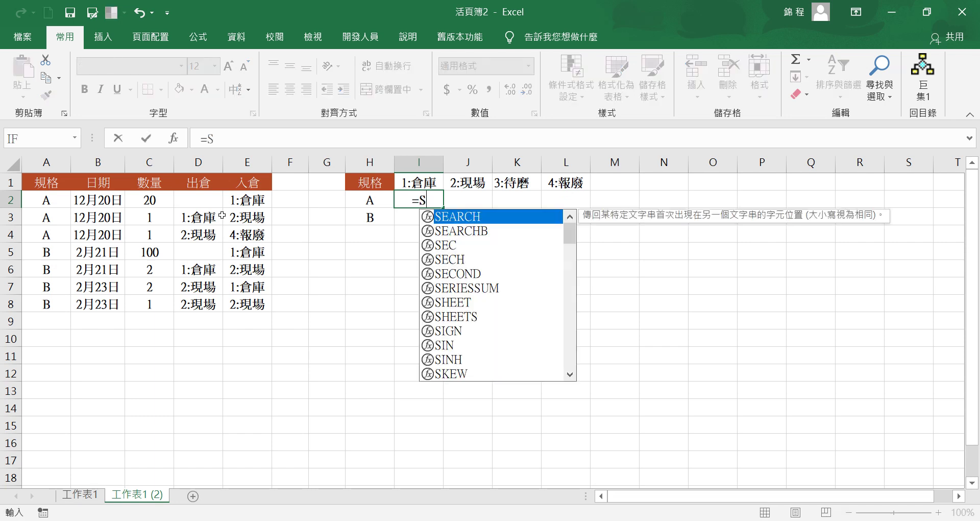
text(UMIFS)
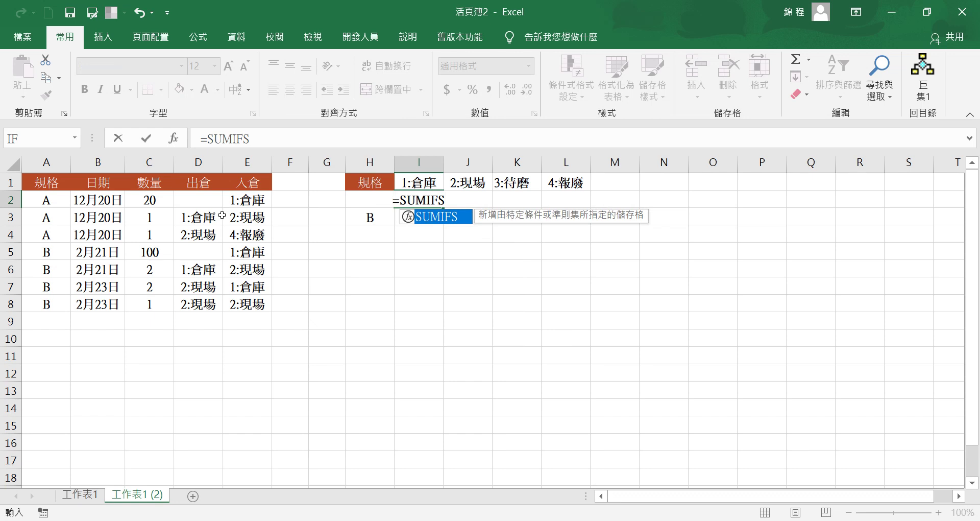
text(()
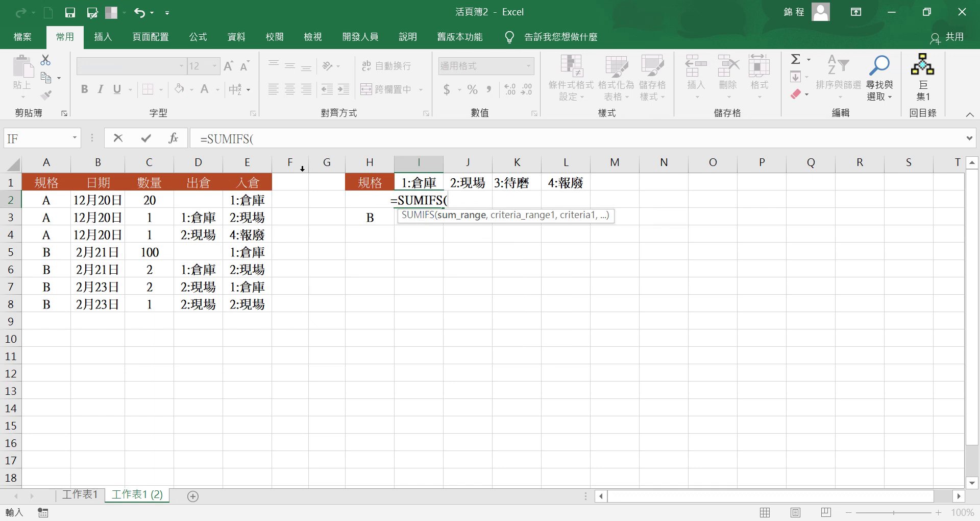
click(173, 139)
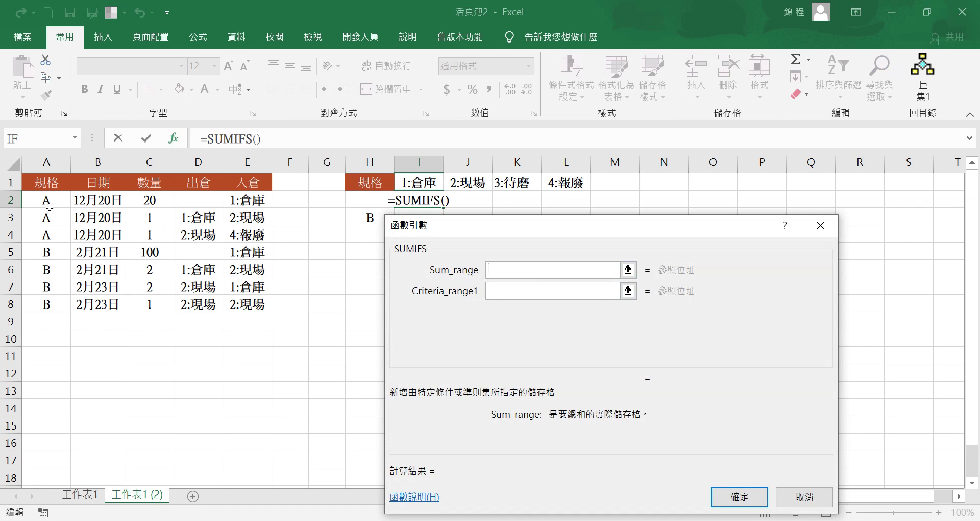
drag(152, 207, 155, 304)
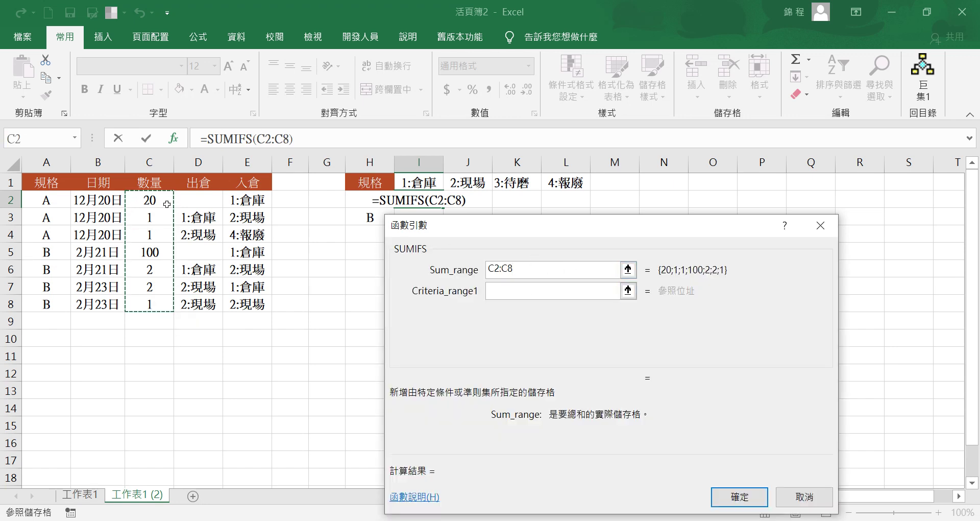
Try the whole column C:C as the sum range and restore the range to C2:C8.
click(495, 268)
key(Delete)
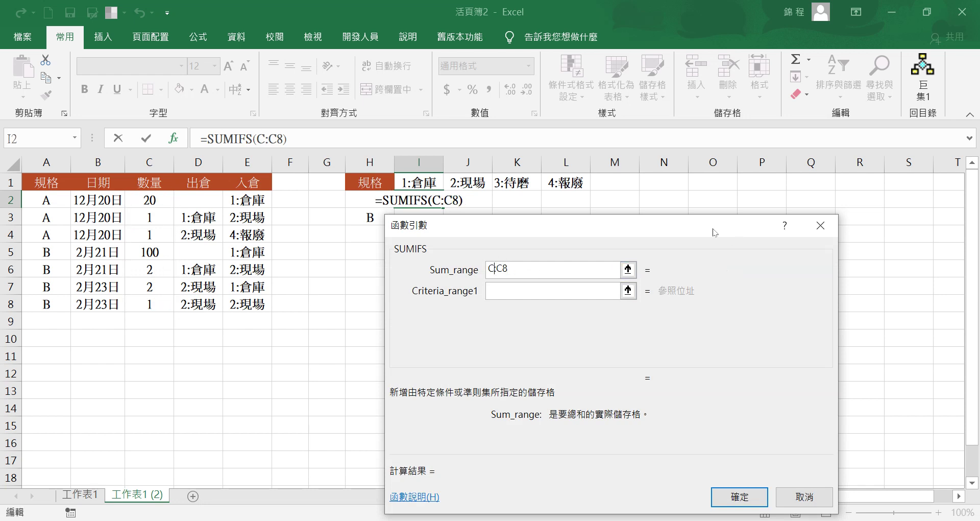
key(Right)
key(Delete)
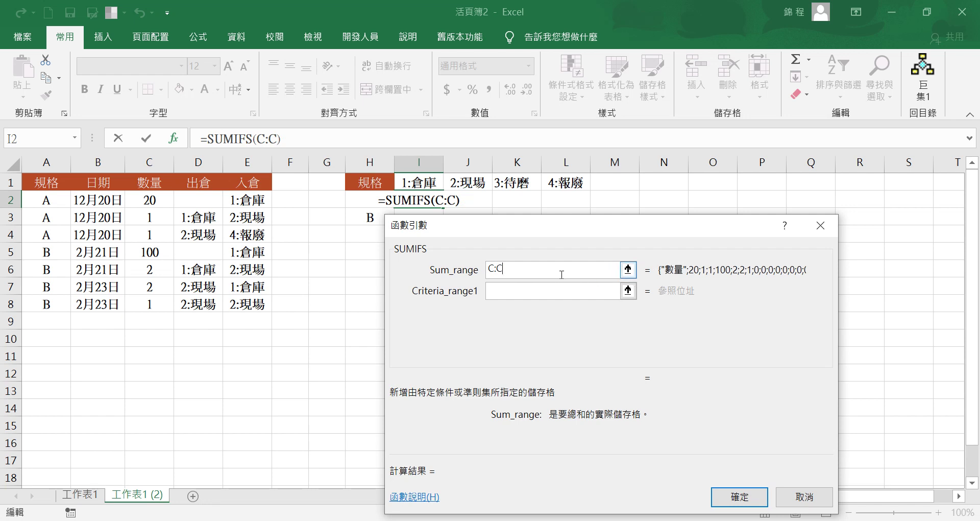
key(BackSpace)
key(BackSpace)
key(BackSpace)
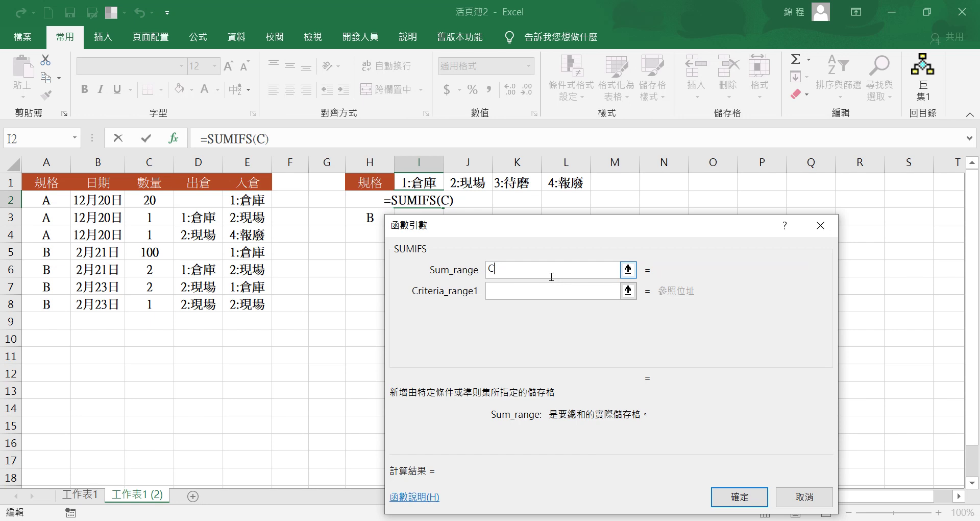
drag(141, 200, 150, 305)
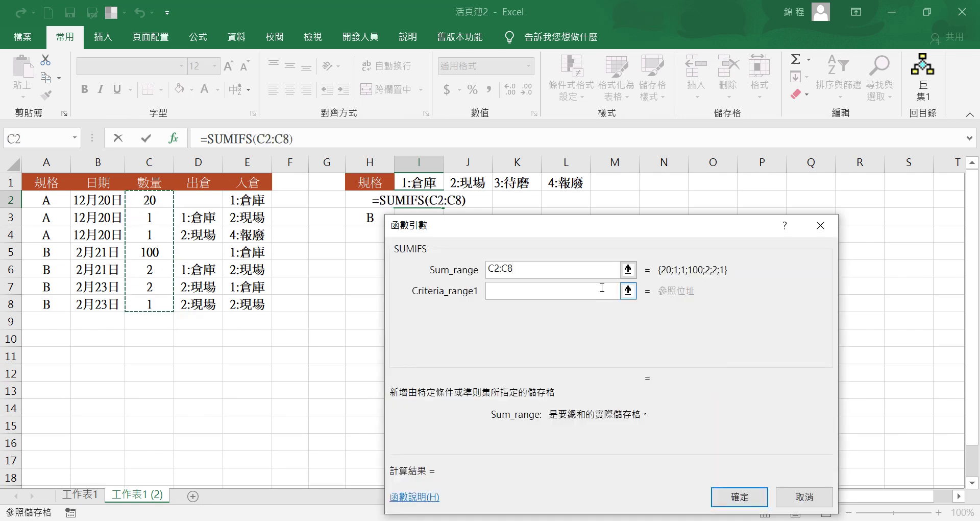
Set the first criteria range to $A$2:$A$8 and make the sum range absolute as $C$2:$C$8.
click(514, 290)
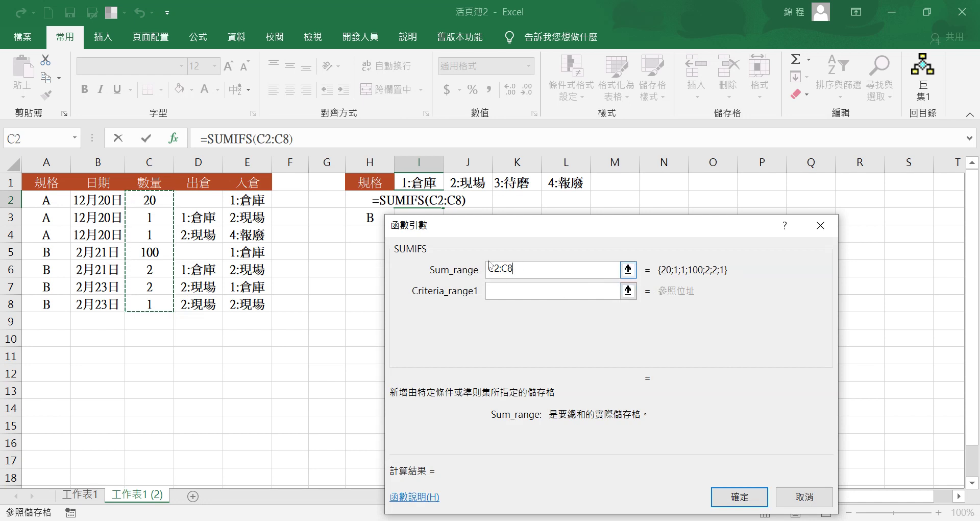
click(504, 290)
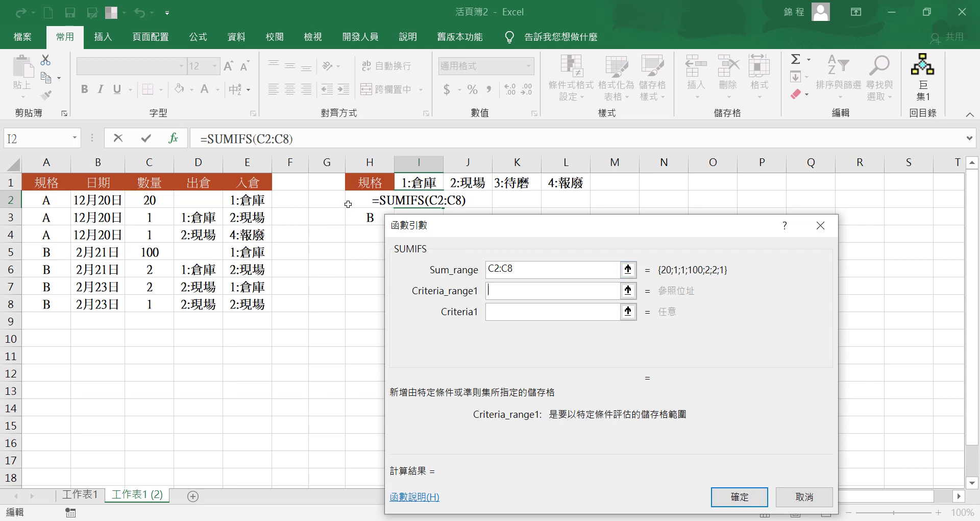
drag(42, 199, 54, 303)
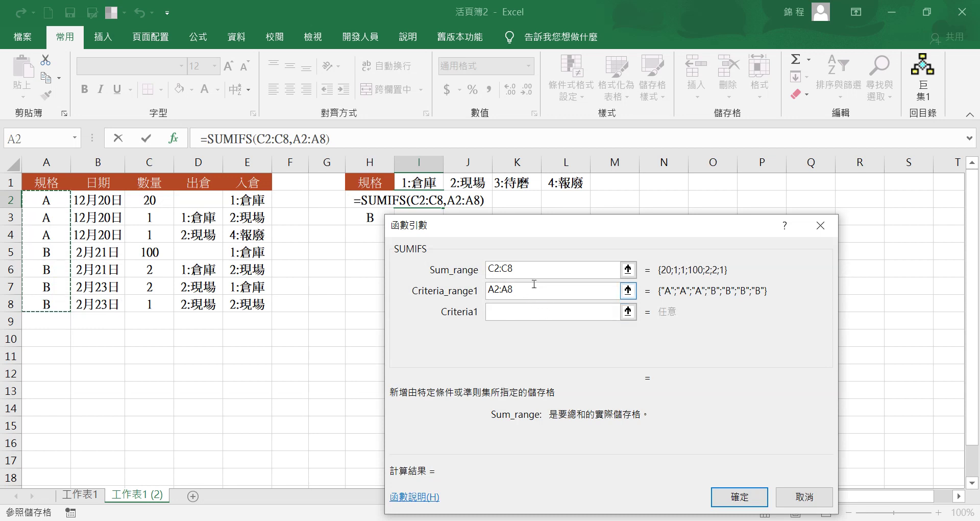
key(F4)
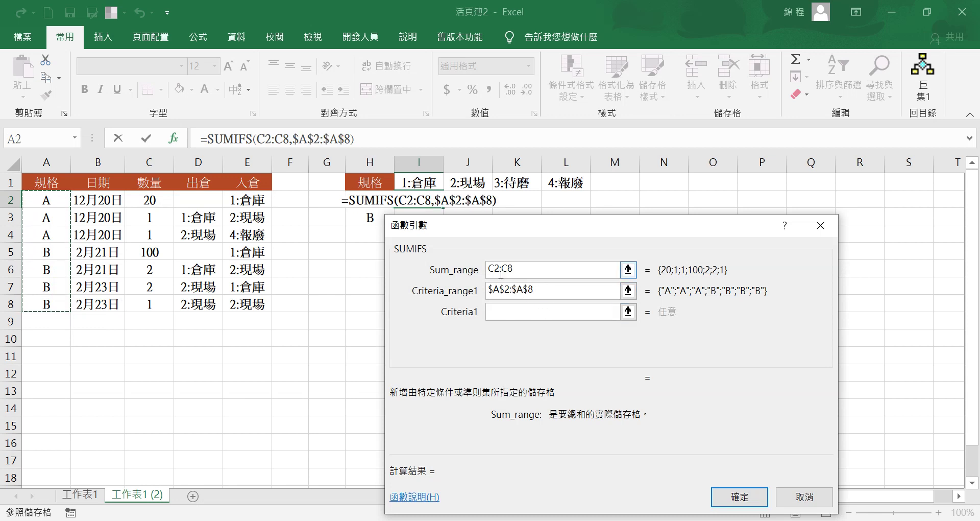
click(503, 267)
key(F4)
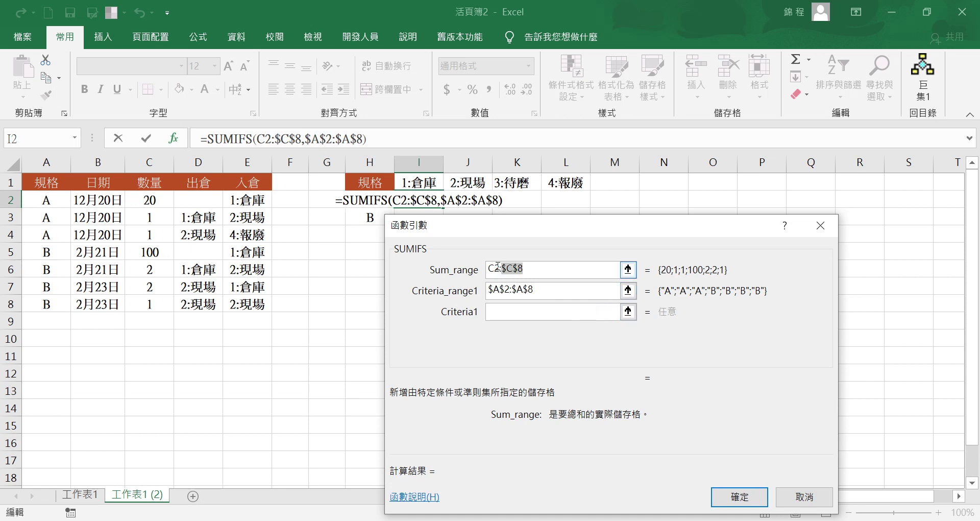
key(F4)
Set the first criterion to the specification cell H2 with its column locked, as $H2.
key(Tab)
key(Tab)
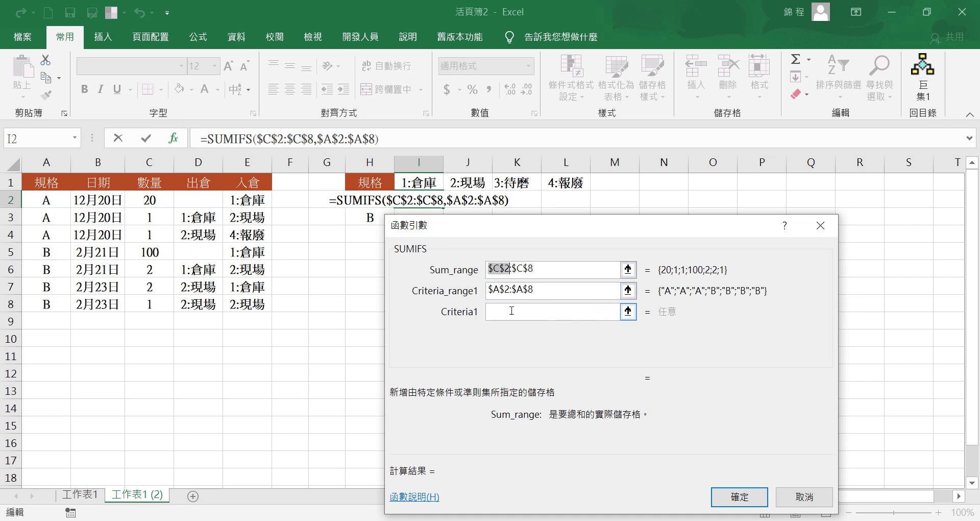
click(536, 290)
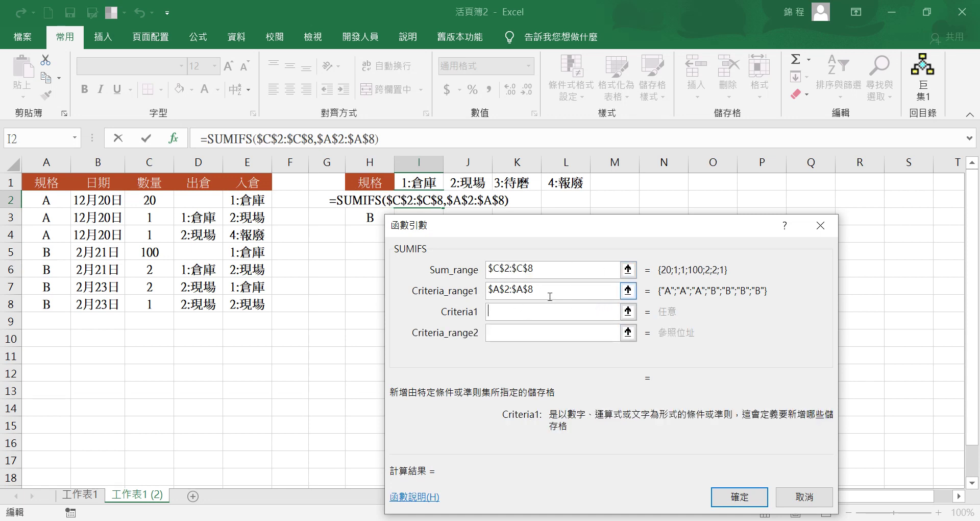
key(Tab)
text(H2)
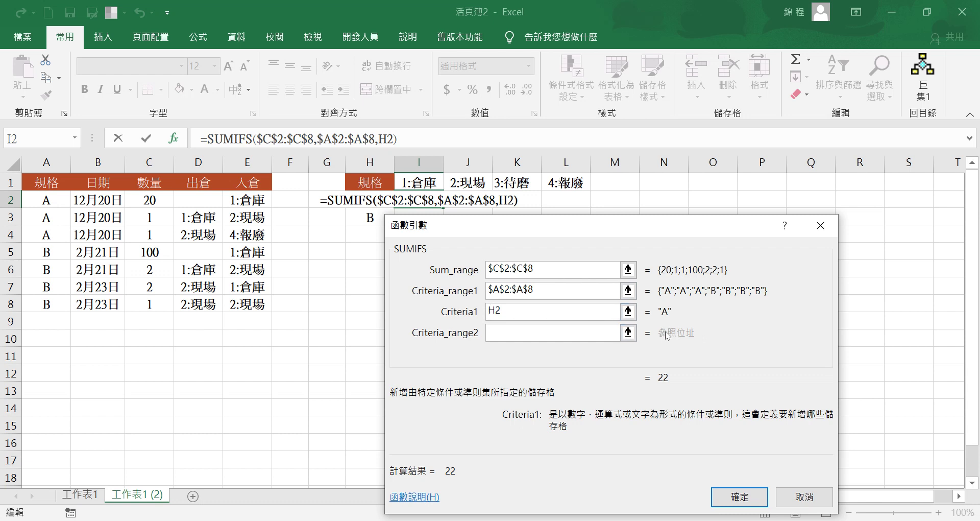
text($)
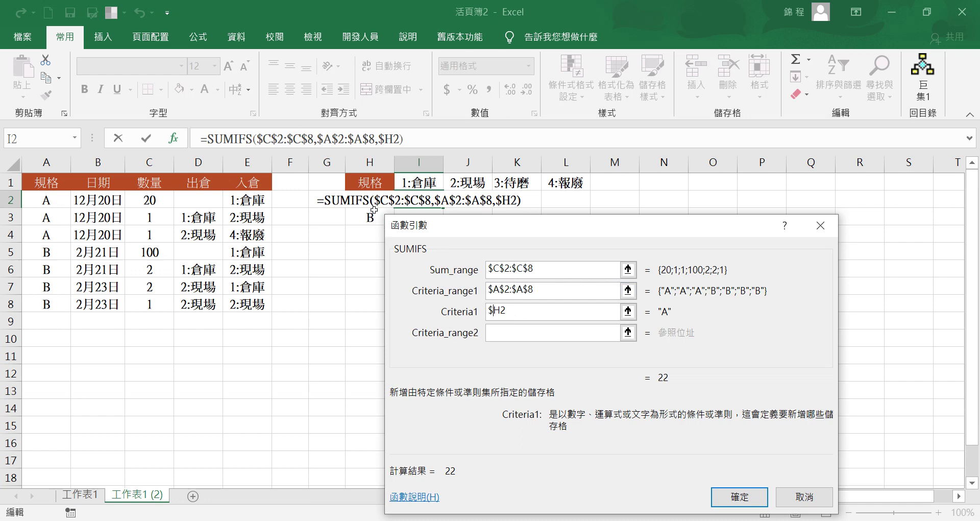
Set the second criteria range to the 入倉 column entries as the absolute reference $E$2:$E$8.
click(510, 337)
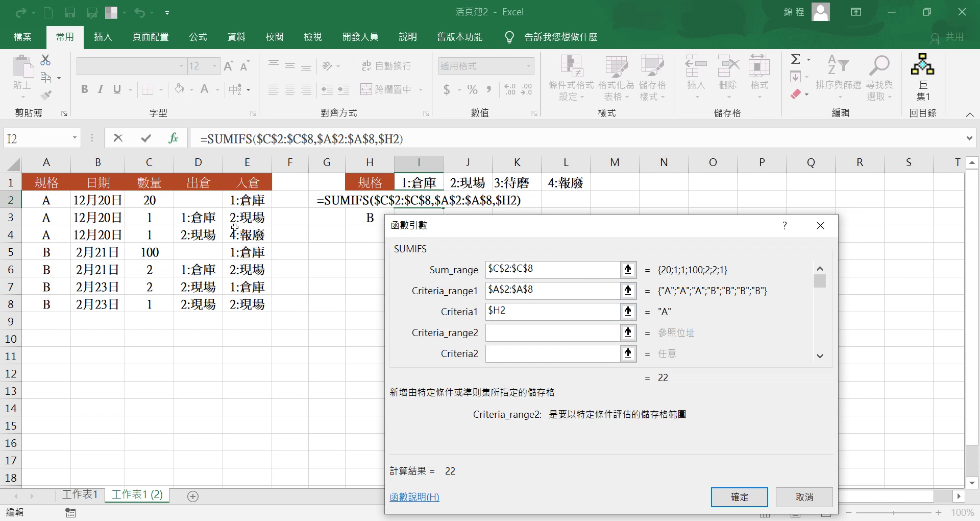
click(243, 199)
drag(243, 199, 255, 307)
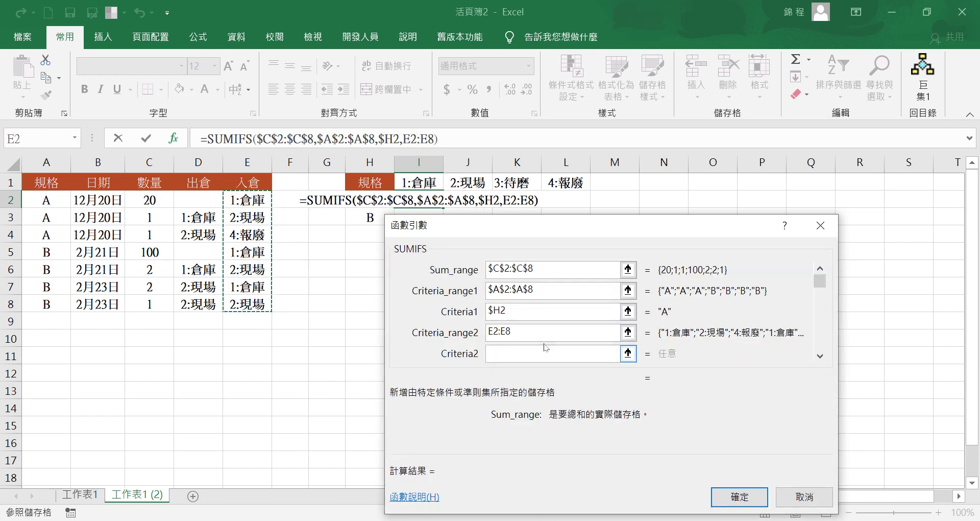
key(F4)
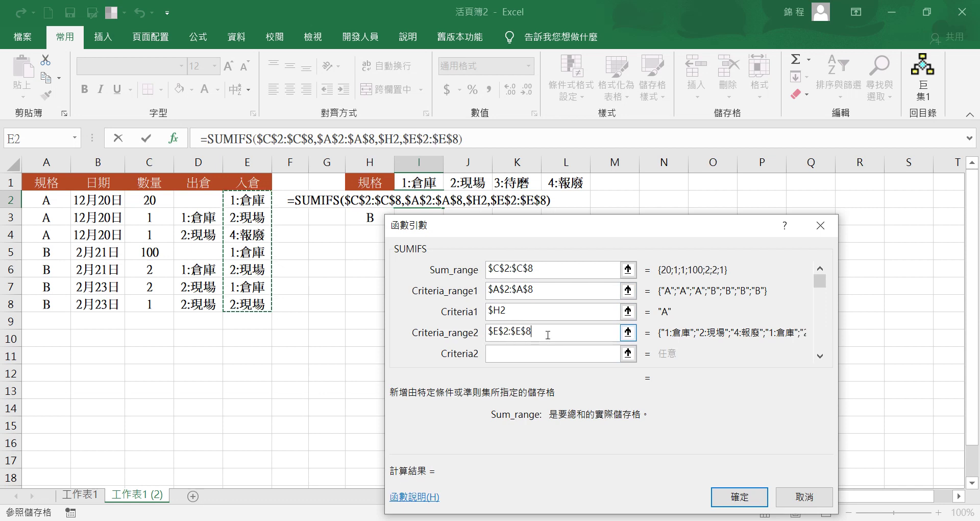
Set the second criterion to the 1:倉庫 header as I$1 with its row locked, and accept the formula.
click(518, 354)
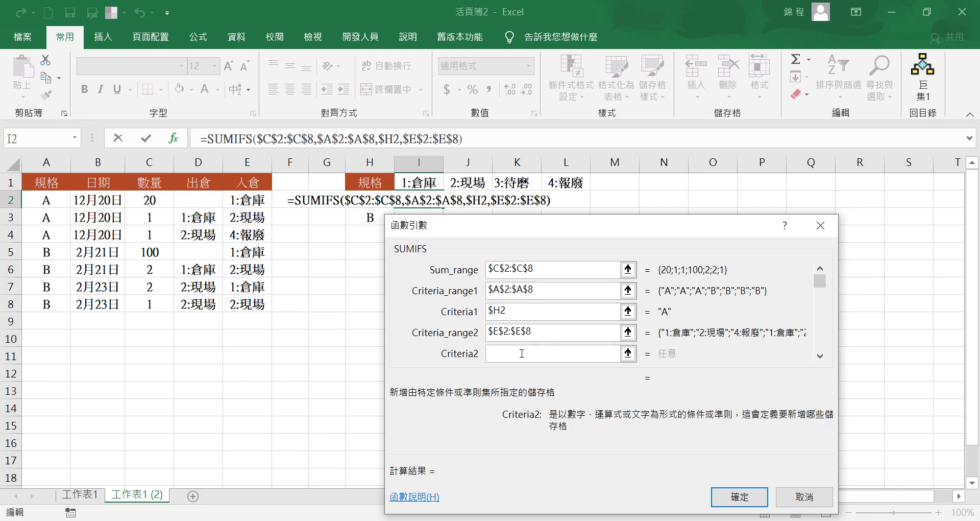
click(423, 181)
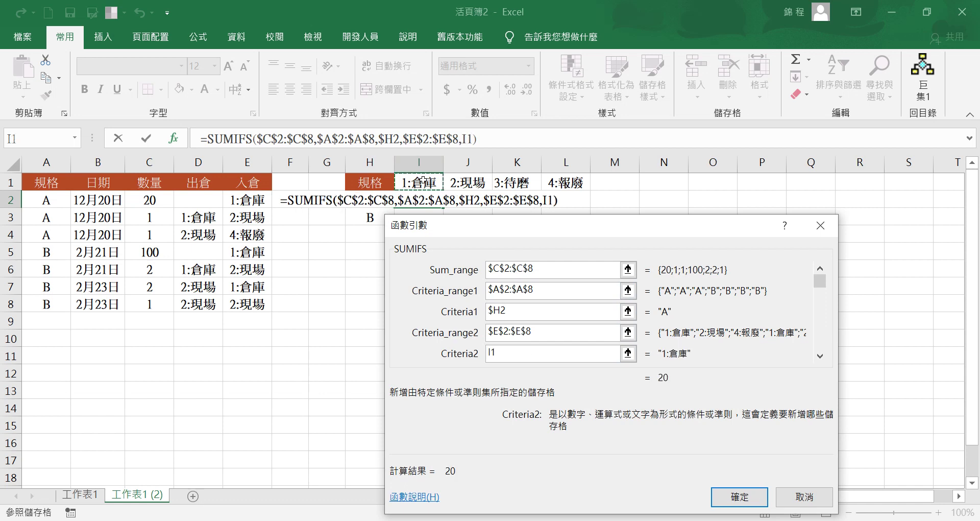
click(491, 353)
text($)
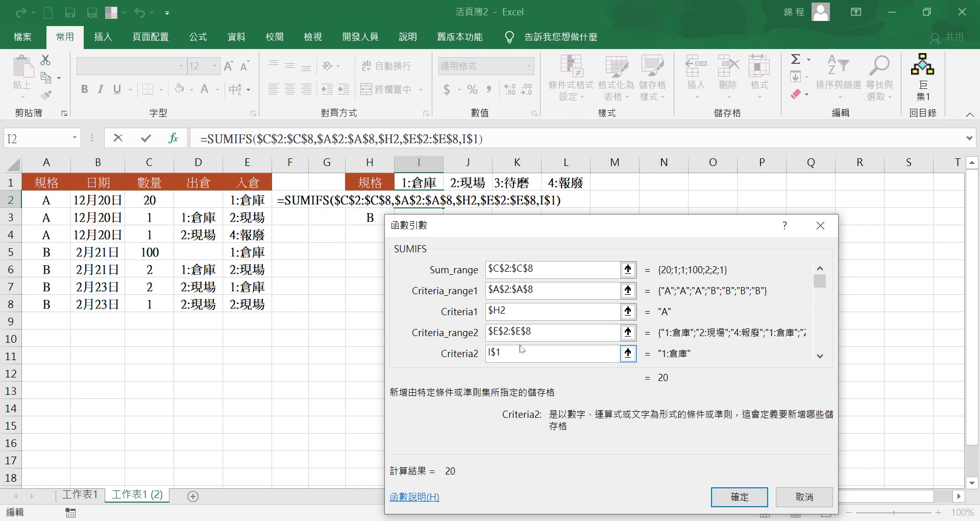
click(750, 499)
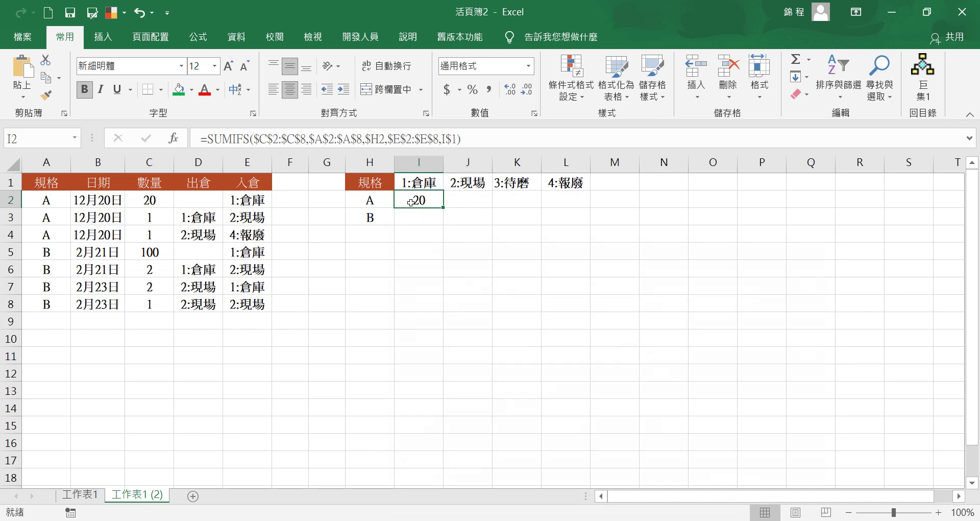
Append a minus sign to the formula in I2, followed by a copy of the whole SUMIFS expression.
click(150, 199)
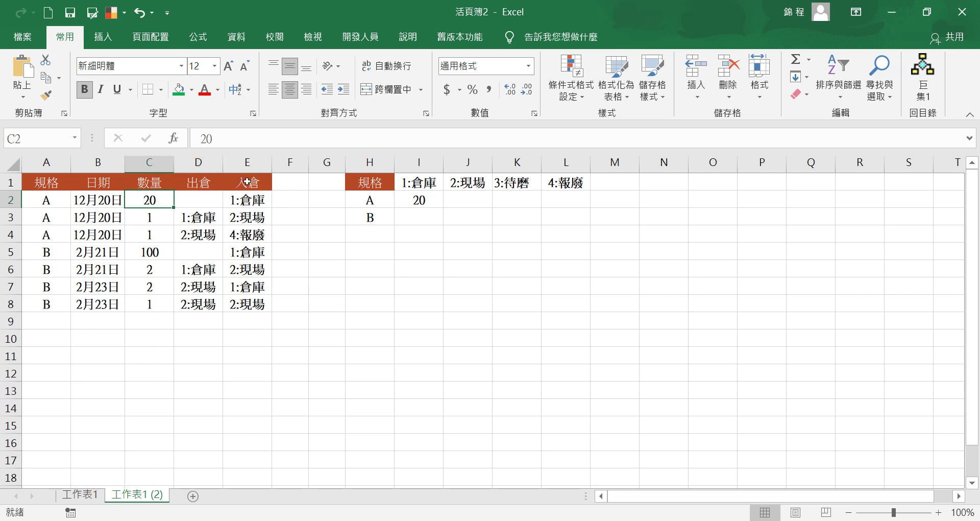
click(438, 198)
click(478, 142)
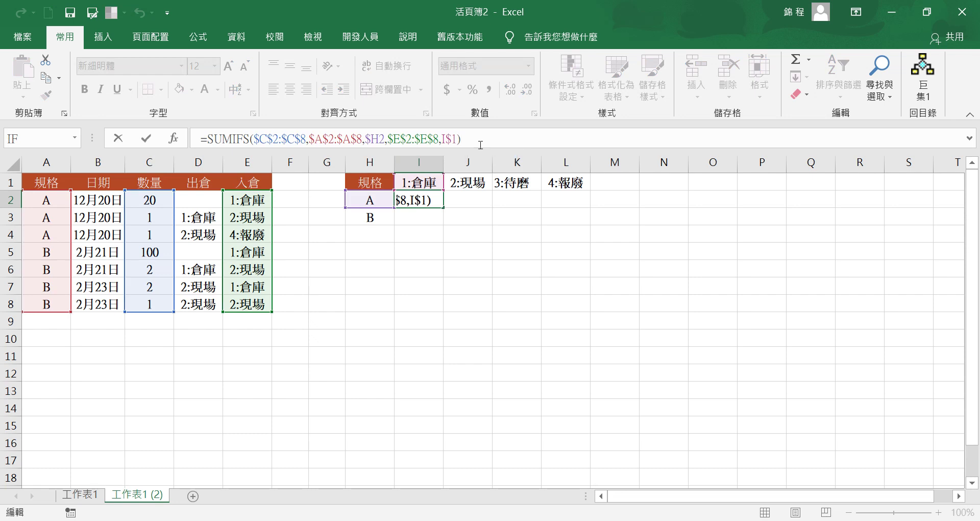
text(-)
drag(461, 139, 143, 94)
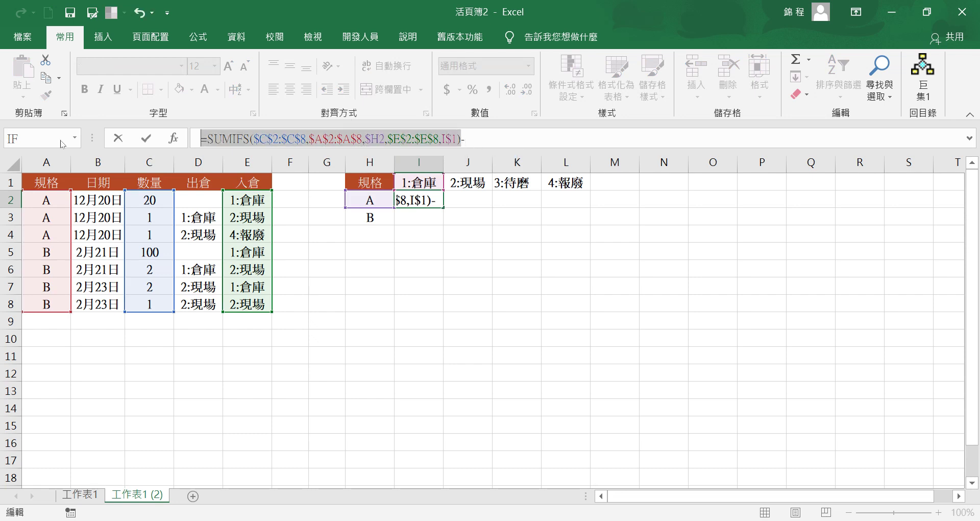
key(ctrl+c)
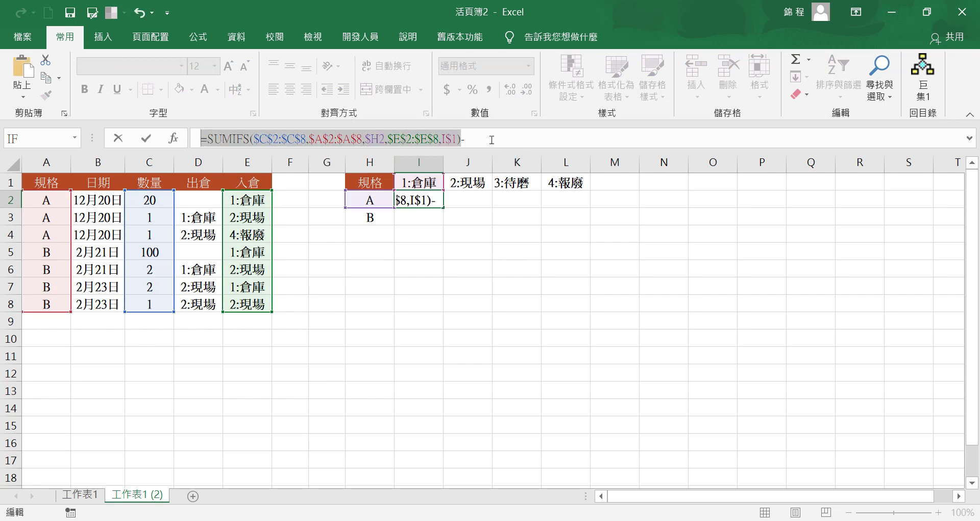
click(524, 138)
key(ctrl+v)
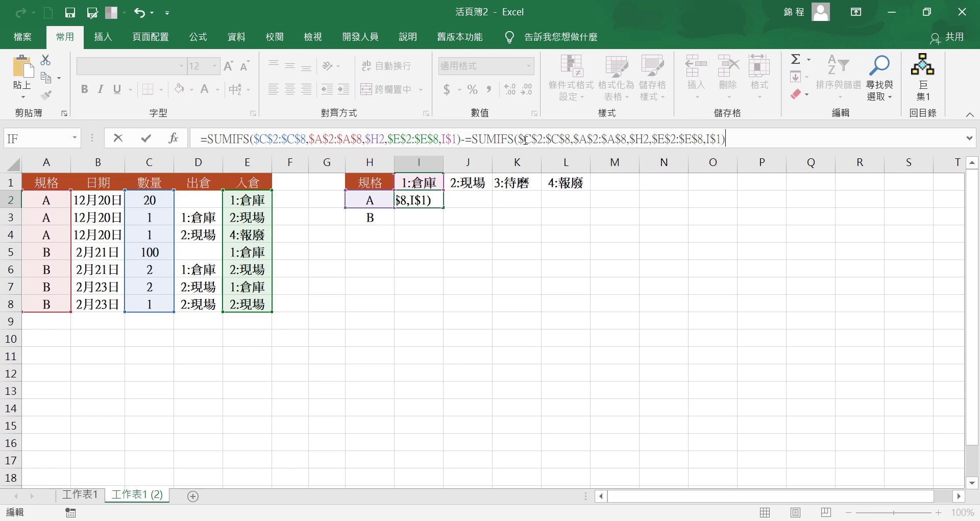
Change the second criteria range in the subtracted SUMIFS to the 出倉 column, $D$2:$D$8, and enter the formula.
click(658, 138)
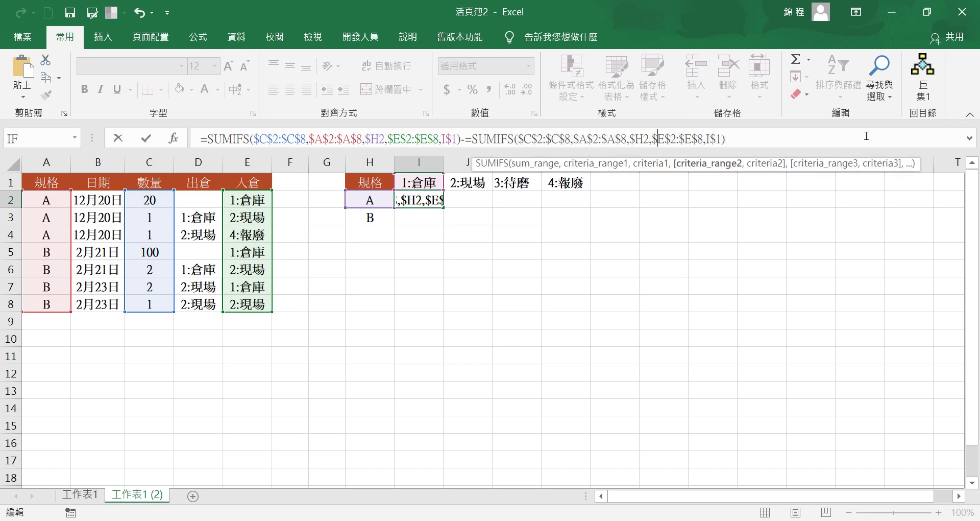
key(Delete)
text(D)
key(Right)
key(Right)
key(Right)
key(shift+Right)
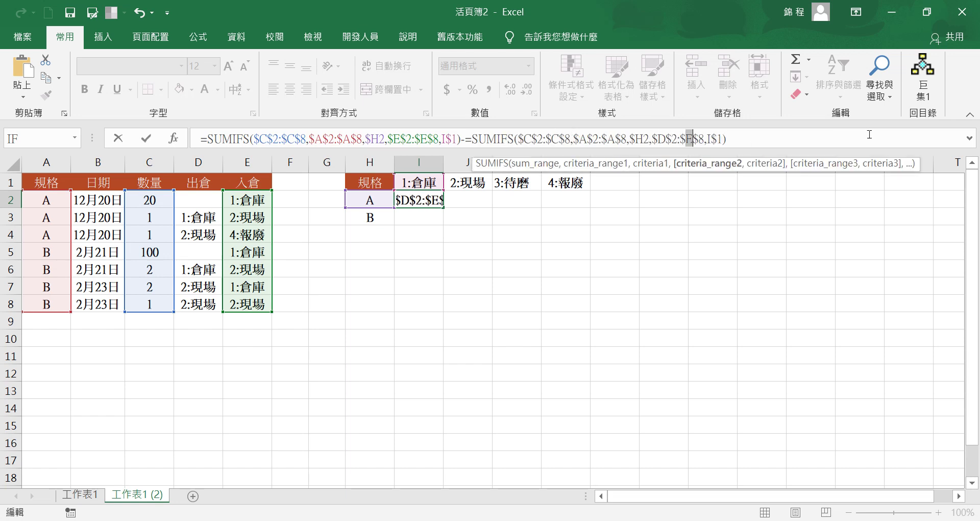
text(D)
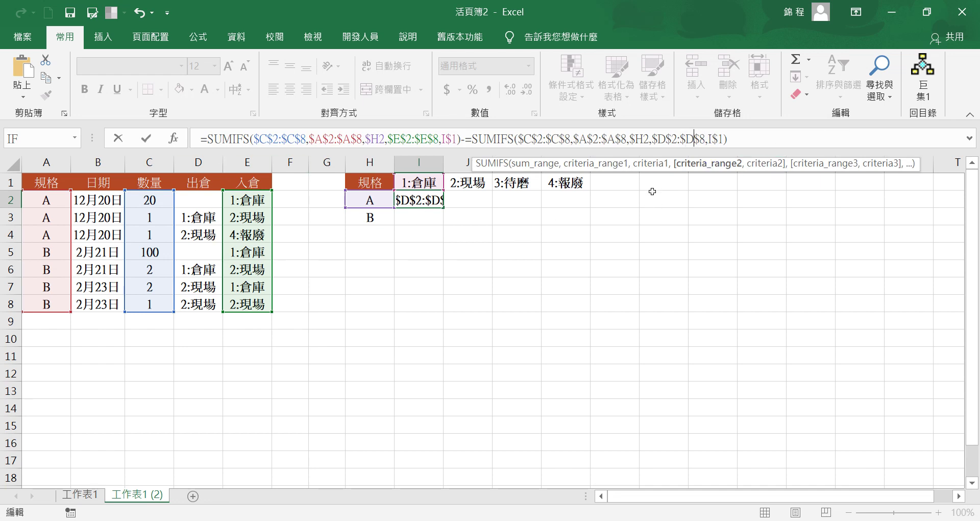
key(Tab)
key(Return)
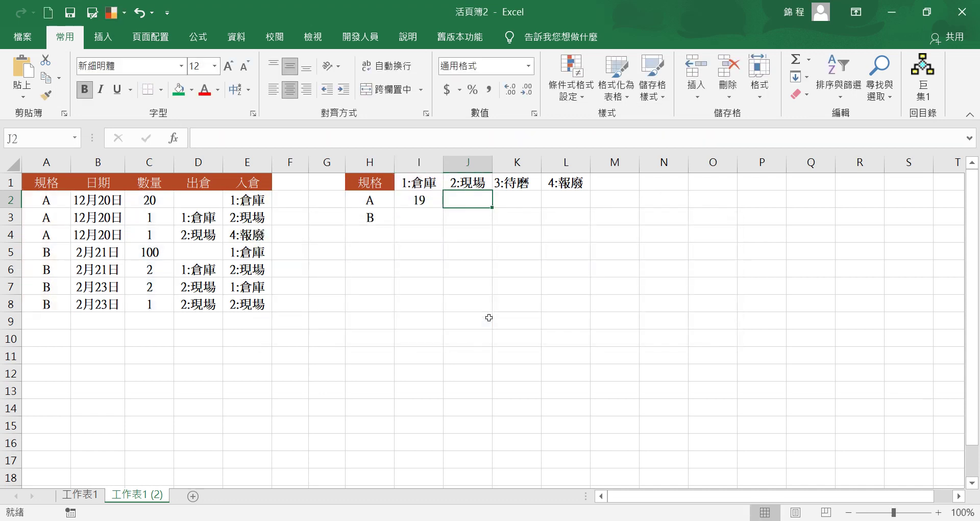
Fill the formula from I2 down to row 3 and across to column L, covering I2:L3.
click(414, 205)
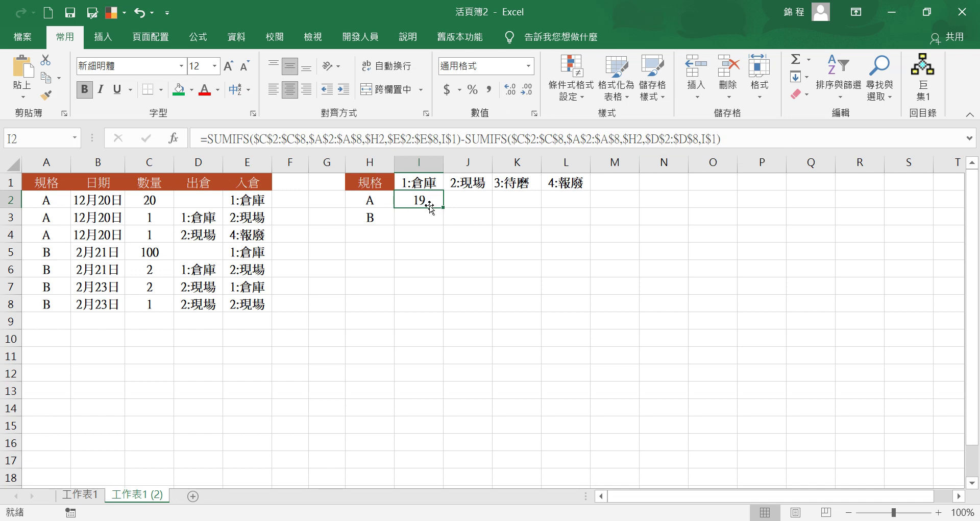
drag(443, 209, 442, 226)
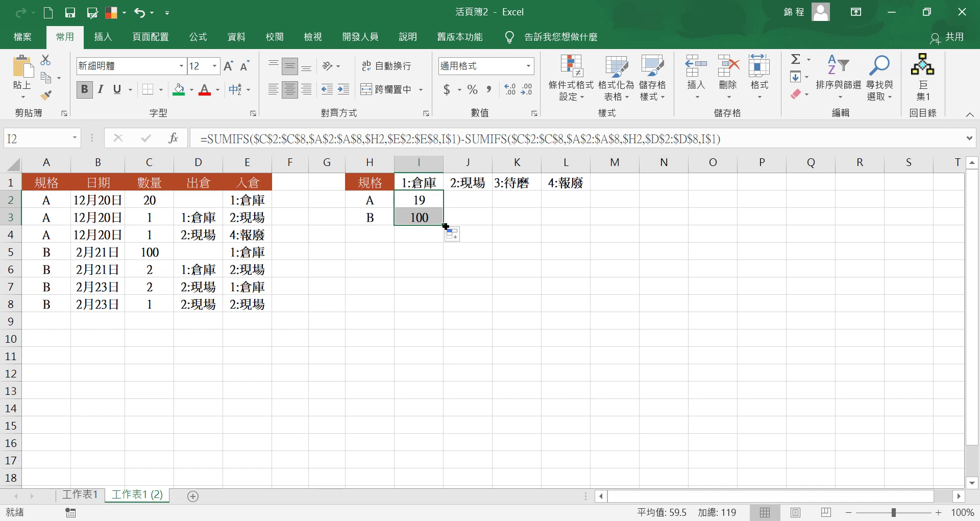
drag(445, 226, 592, 225)
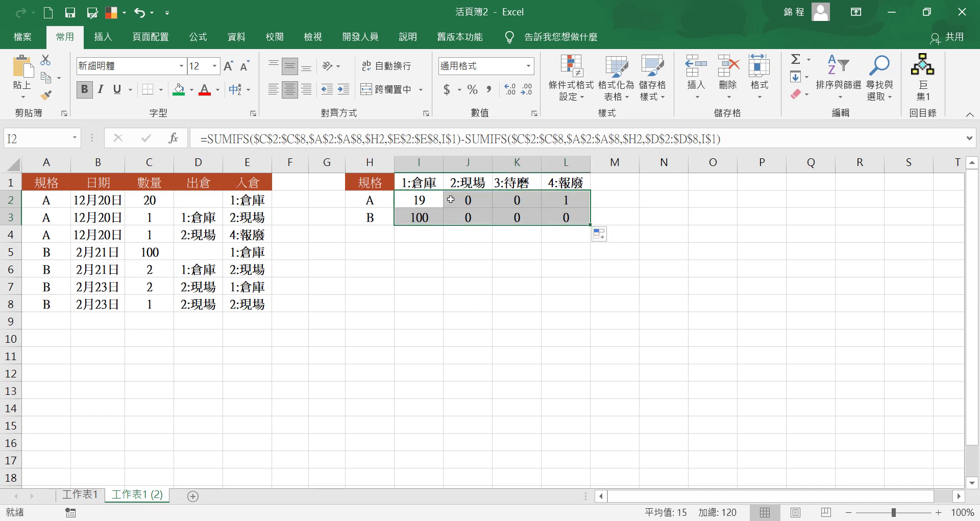